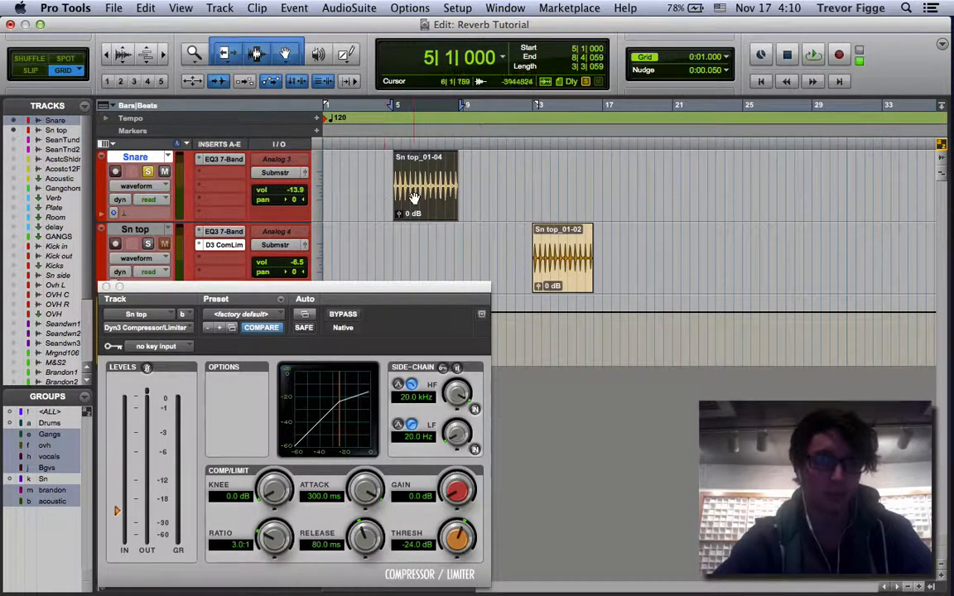
Play the Snare track's clip for reference, select the Sn top_01-02 clip and solo the Sn top track.
key("space")
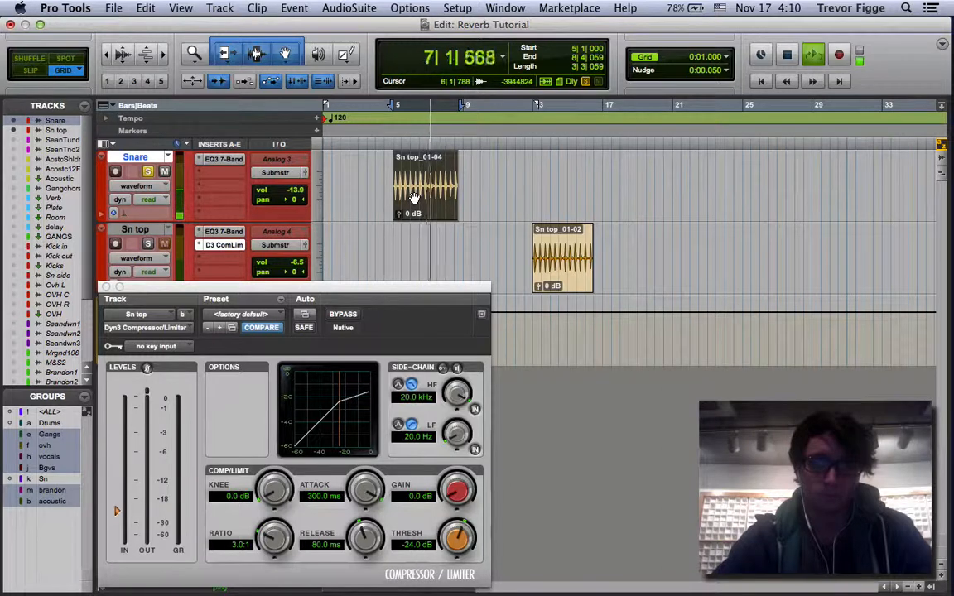
left_click(563, 272)
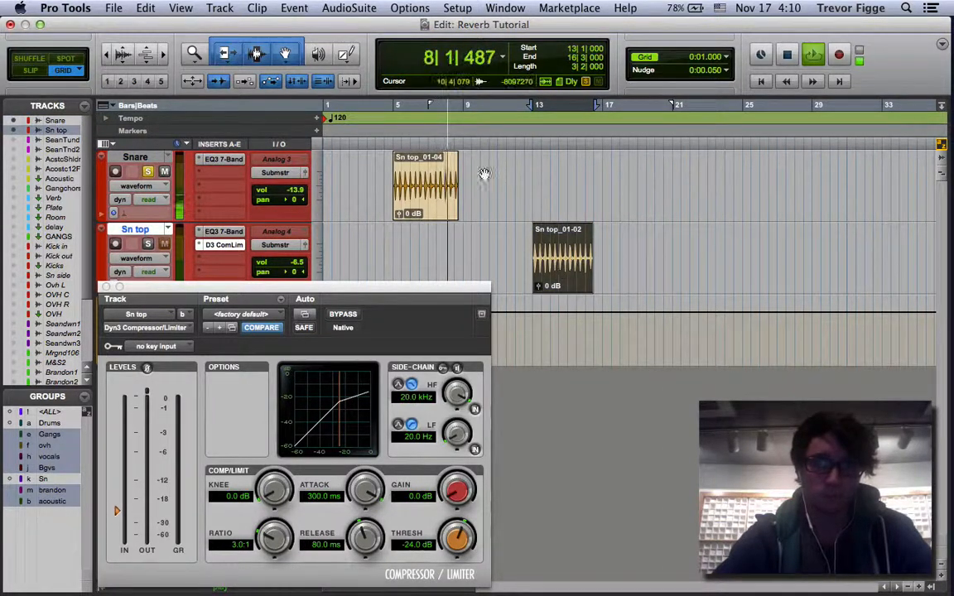
key("space")
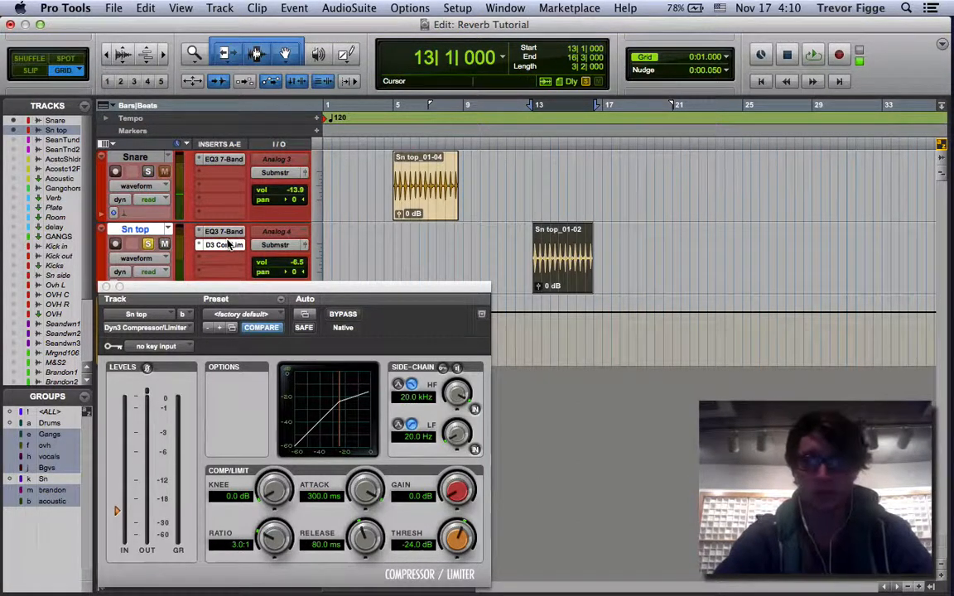
Move the compressor window higher over the tracks and set the Sn top compressor's release to about 169.7 ms.
left_click_drag(231, 288, 229, 215)
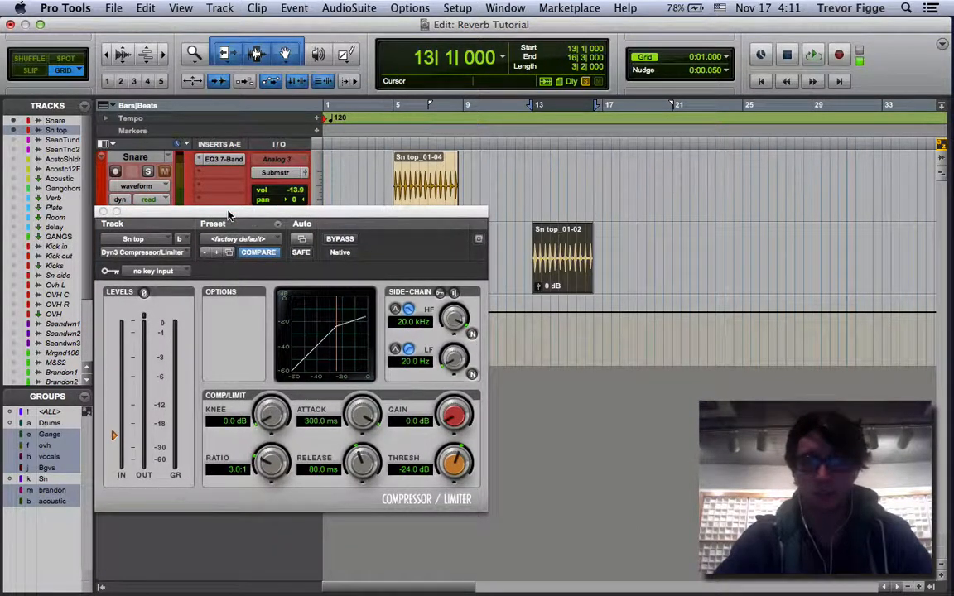
left_click(376, 419)
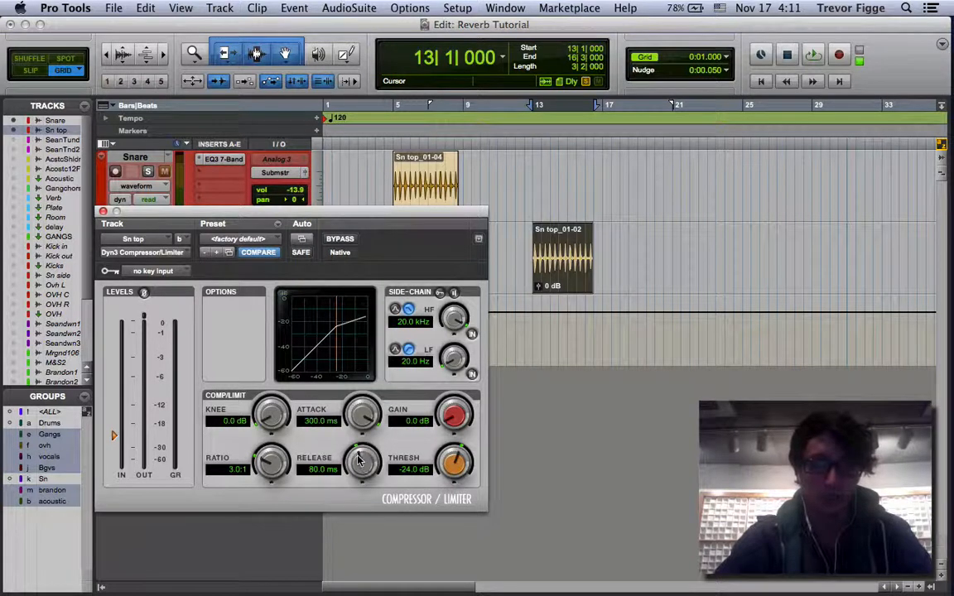
left_click_drag(362, 437, 362, 440)
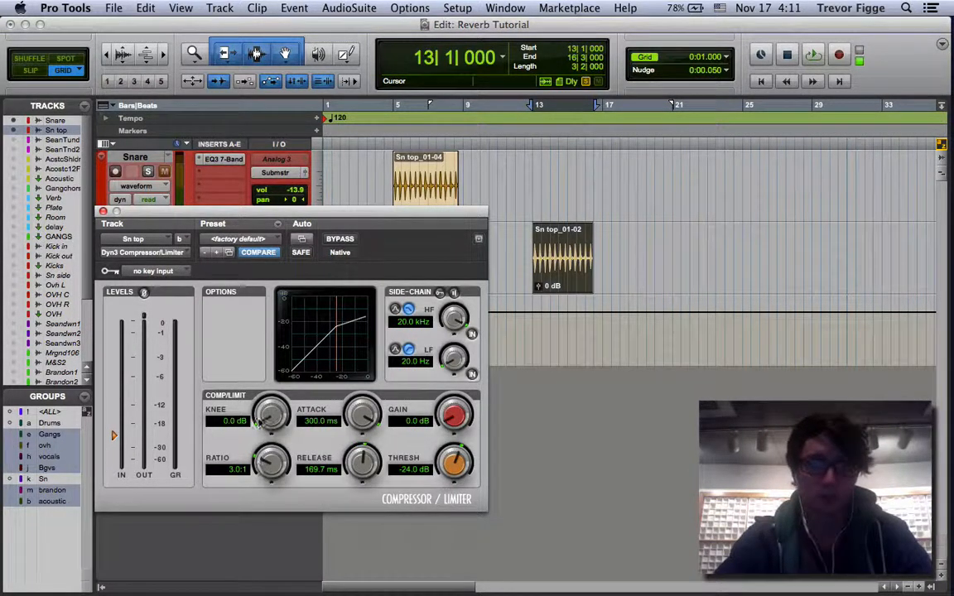
Try a softer compressor knee of about 17.8 dB and reset the knee to 0.0 dB.
left_click_drag(270, 415, 253, 323)
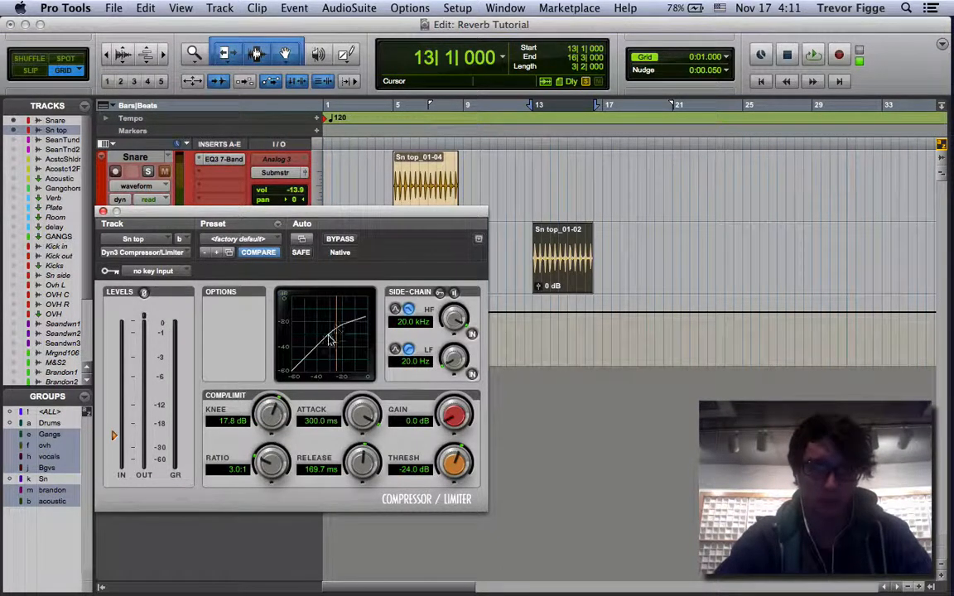
left_click(271, 413, "alt")
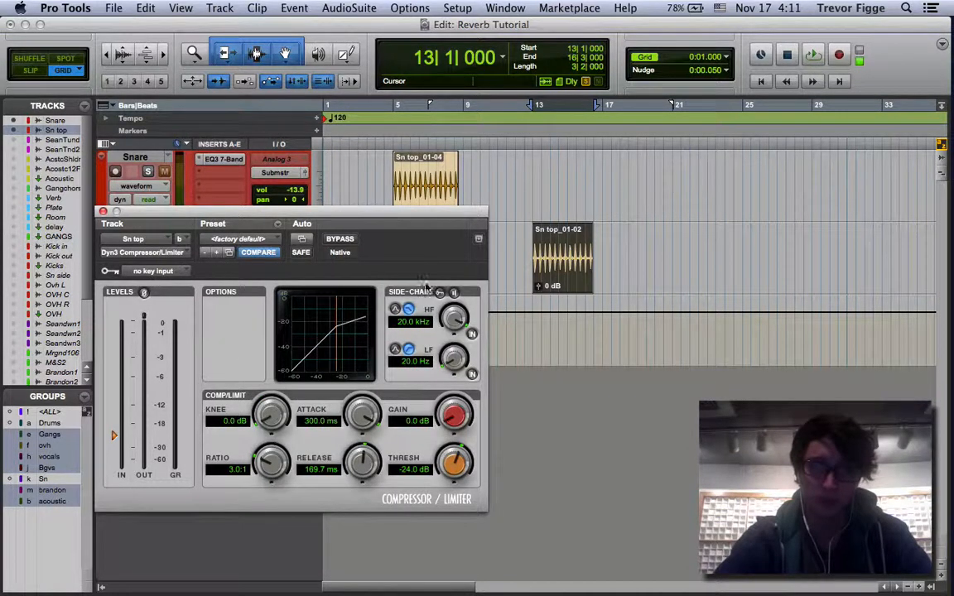
left_click_drag(267, 403, 296, 357)
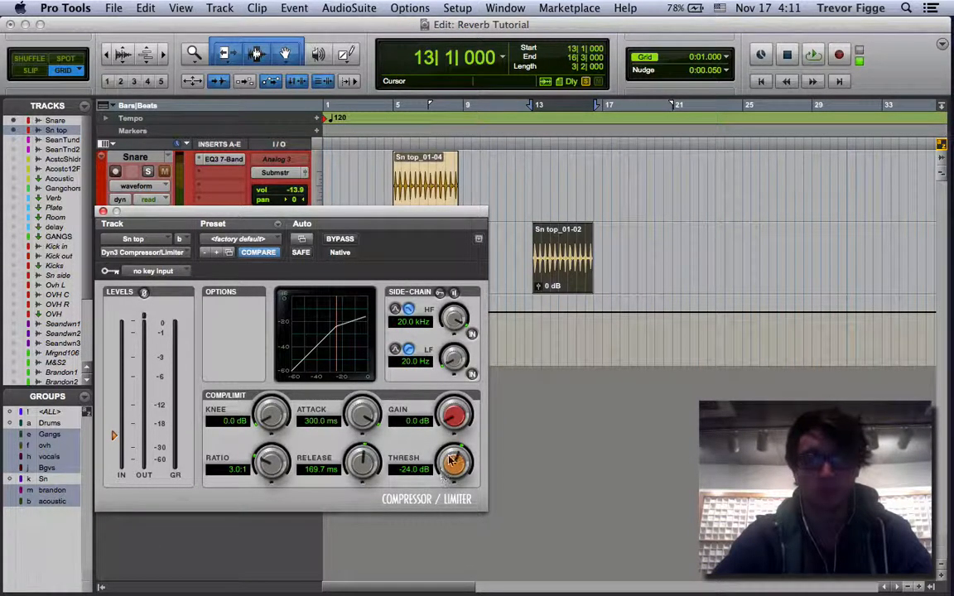
Lower the compressor threshold to -31.3 dB and shorten the attack to 12.0 ms while the Sn top clip plays.
left_click_drag(450, 464, 444, 470)
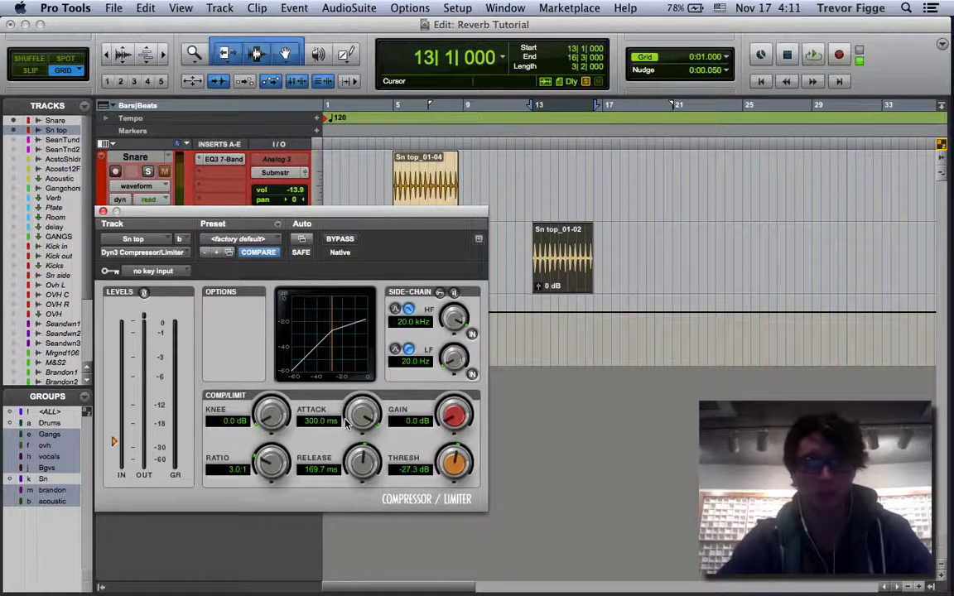
key("space")
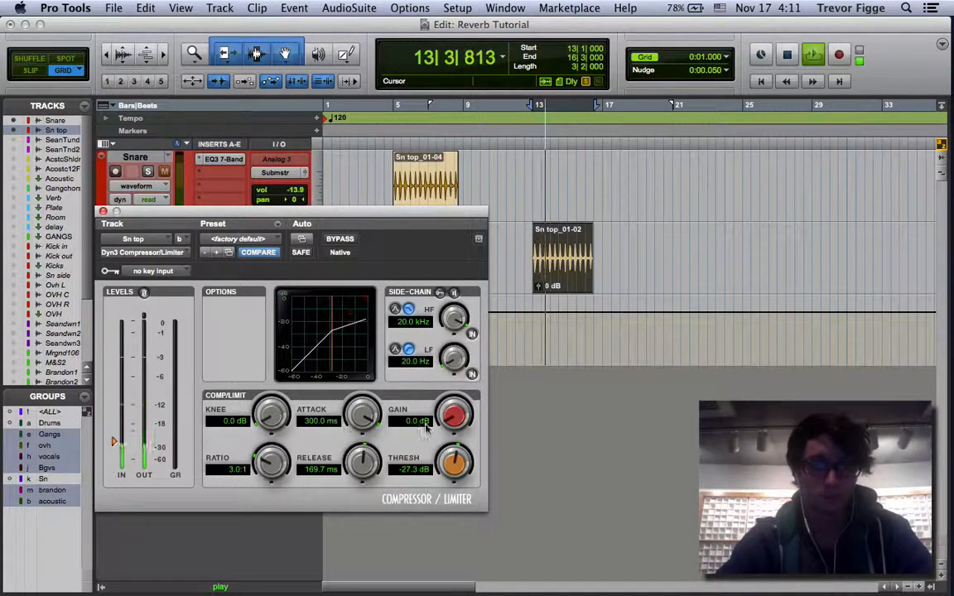
left_click_drag(451, 461, 450, 476)
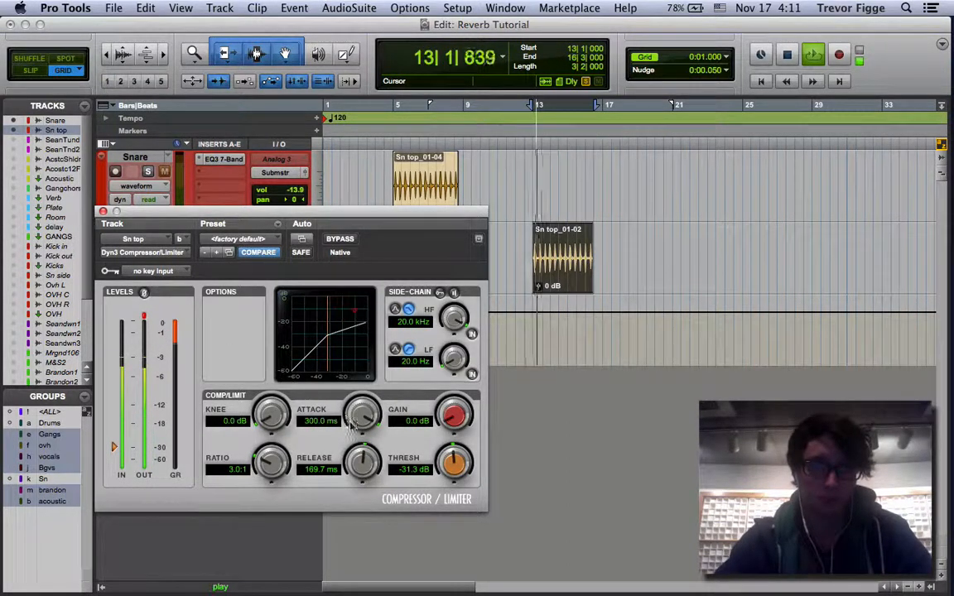
left_click_drag(363, 421, 328, 515)
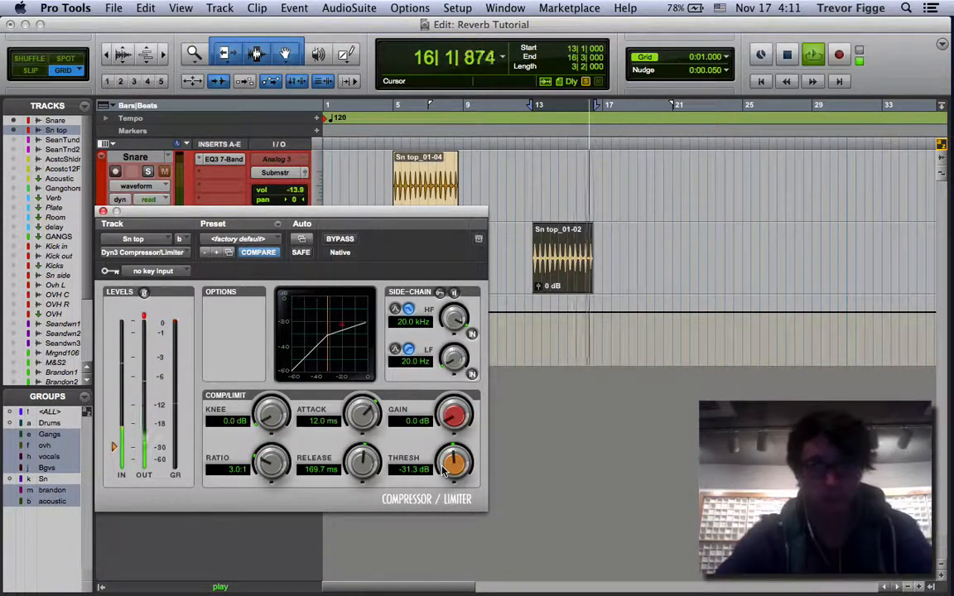
Stop playback, raise the compressor threshold to -18.6 dB and set the knee to 5.7 dB.
key("space")
mouse_move(444, 470)
left_mouse_down()
mouse_move(410, 402)
mouse_move(399, 405)
mouse_move(438, 455)
left_mouse_up()
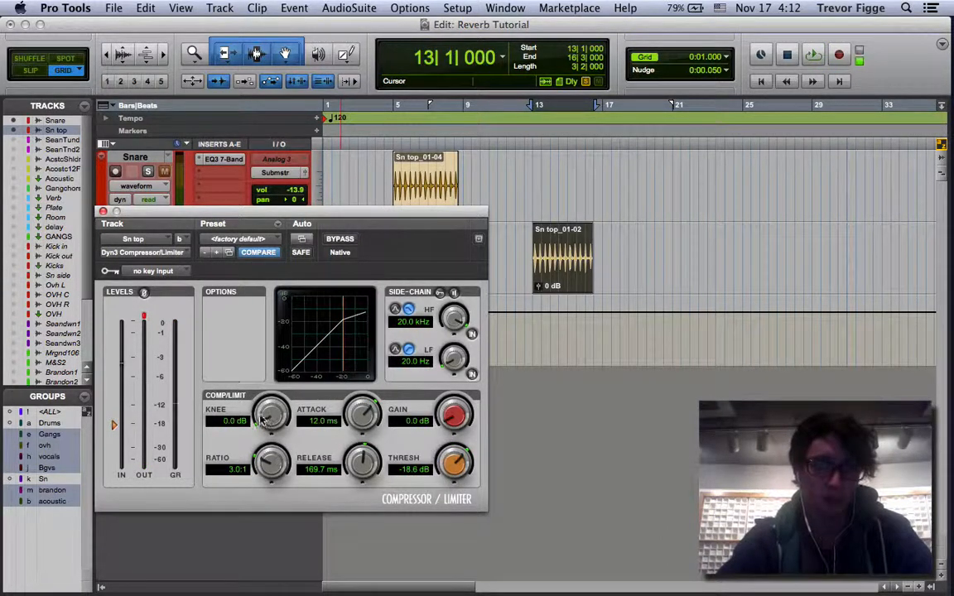
left_click_drag(254, 392, 256, 338)
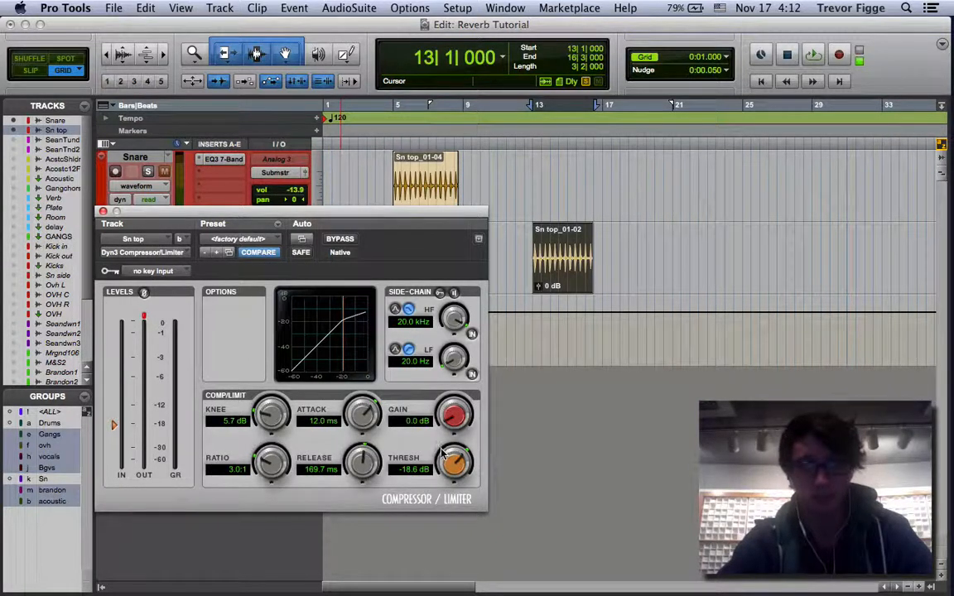
Audition the Sn top clip with a very fast compressor attack of 50.7 us.
key("space")
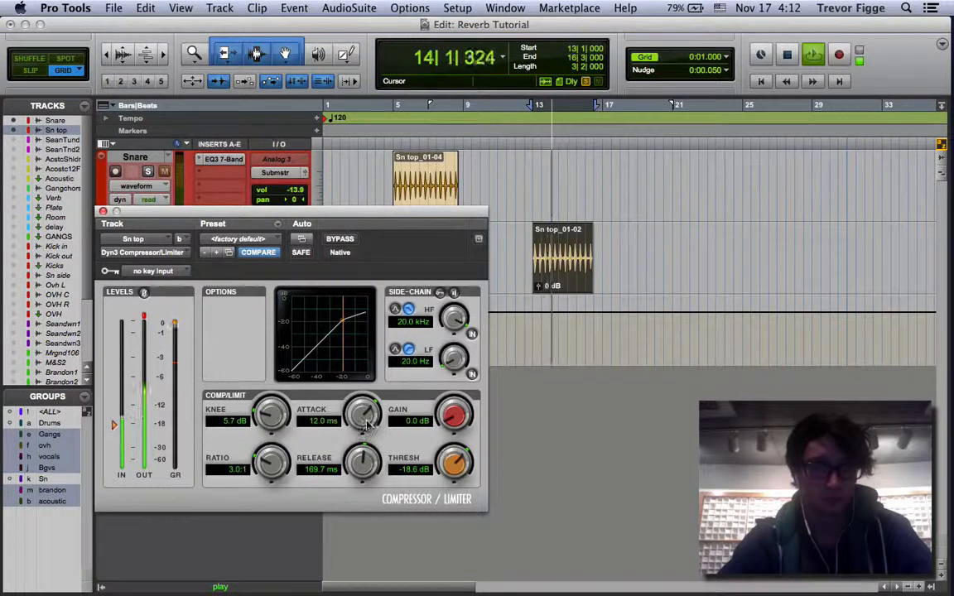
left_click_drag(361, 416, 328, 553)
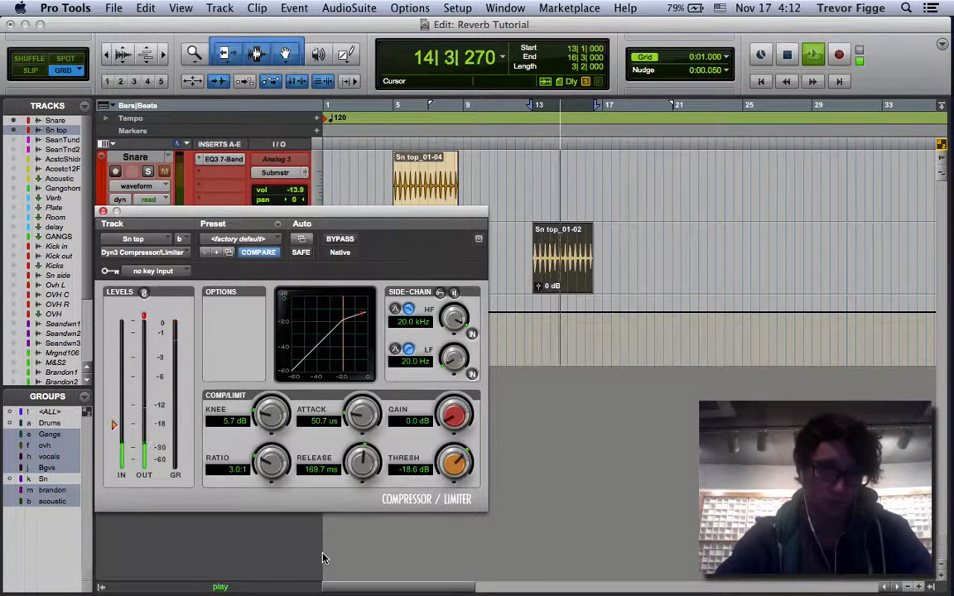
key("space")
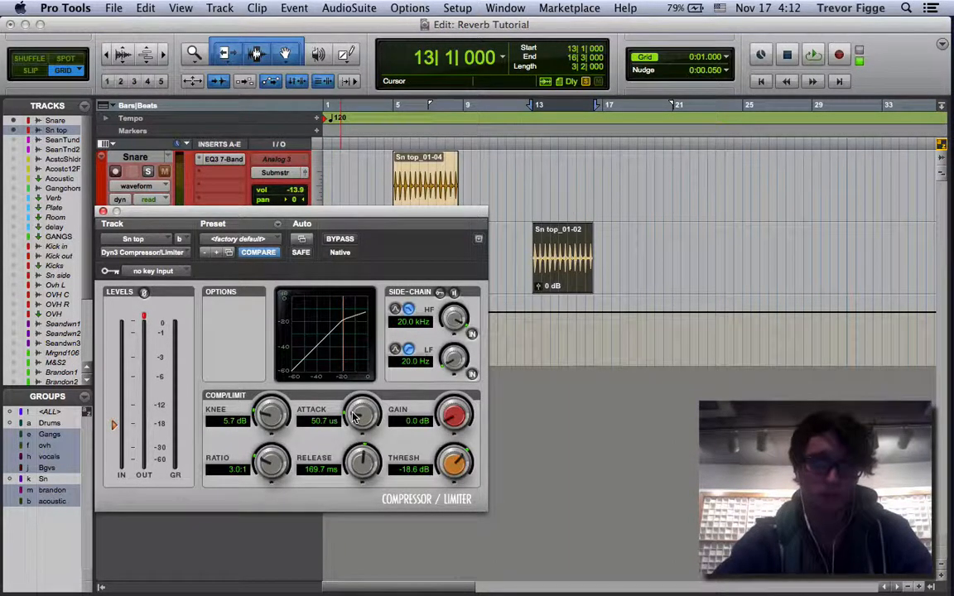
During playback, set the compressor's attack to 43.4 ms and its threshold to -24.0 dB.
key("space")
left_click_drag(354, 417, 463, 362)
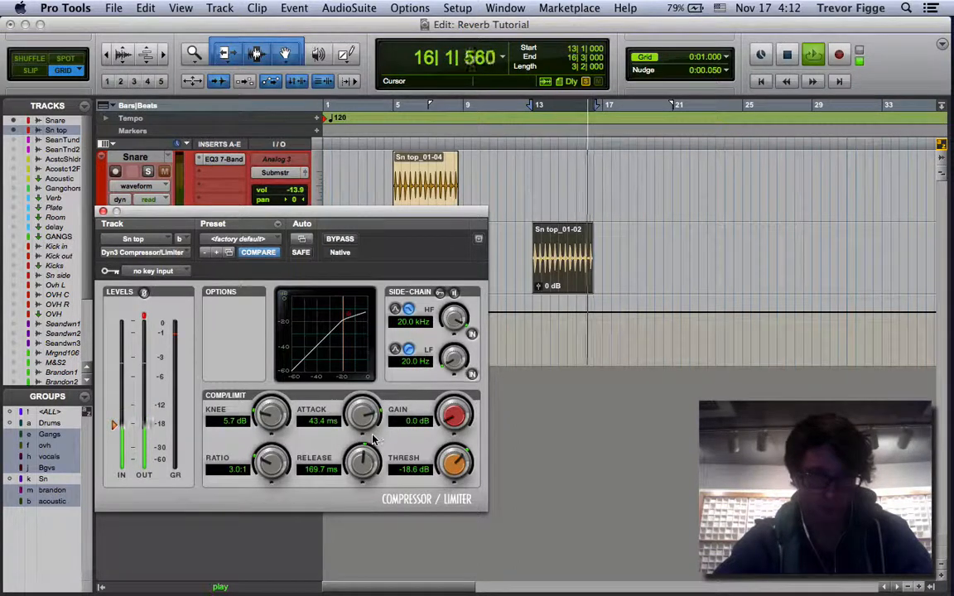
left_click_drag(455, 464, 442, 492)
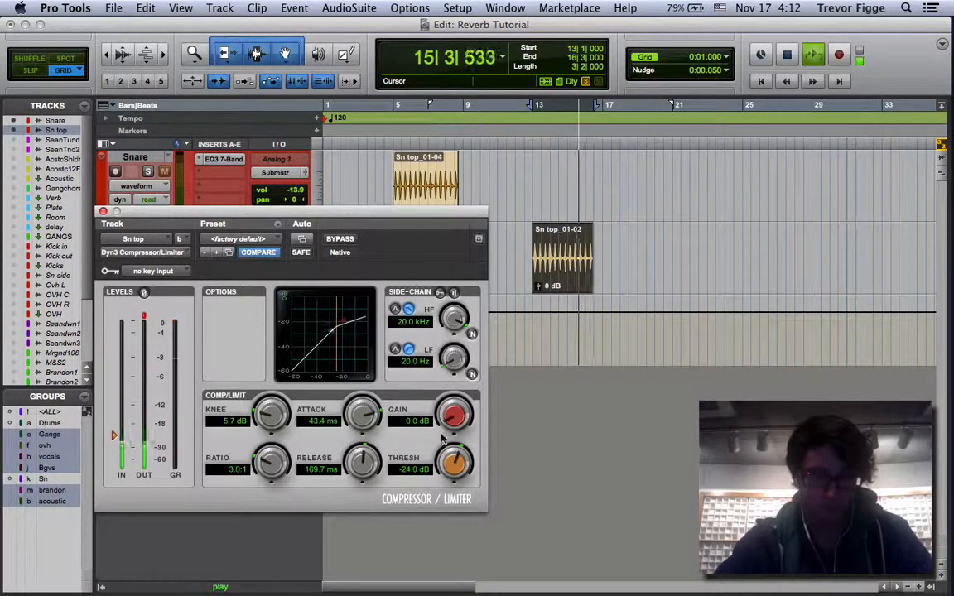
key("space")
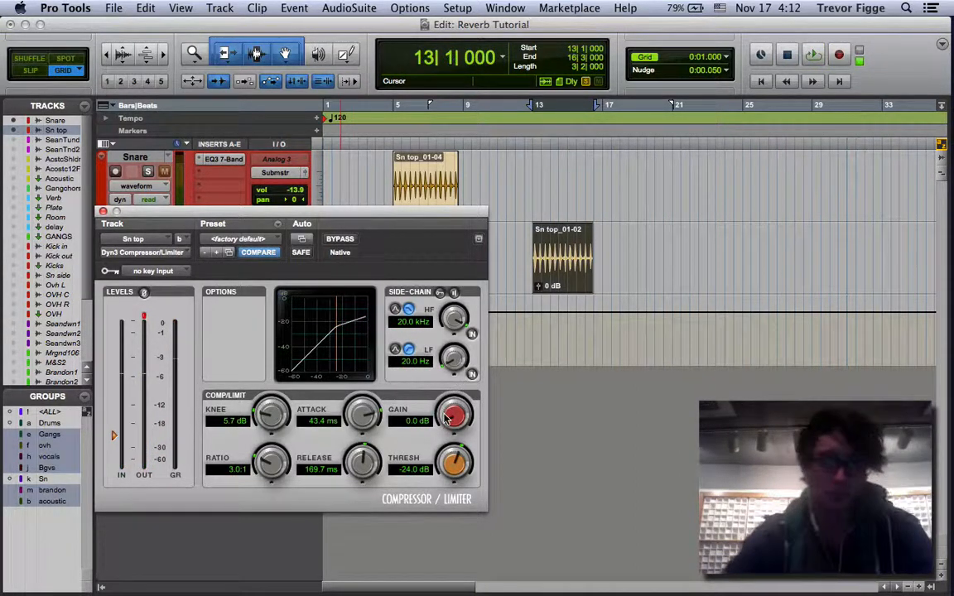
Lengthen the compressor's release to 537.6 ms and on to 858.4 ms while auditioning the Sn top clip.
mouse_move(355, 466)
left_mouse_down()
mouse_move(341, 482)
mouse_move(351, 462)
left_mouse_up()
key("space")
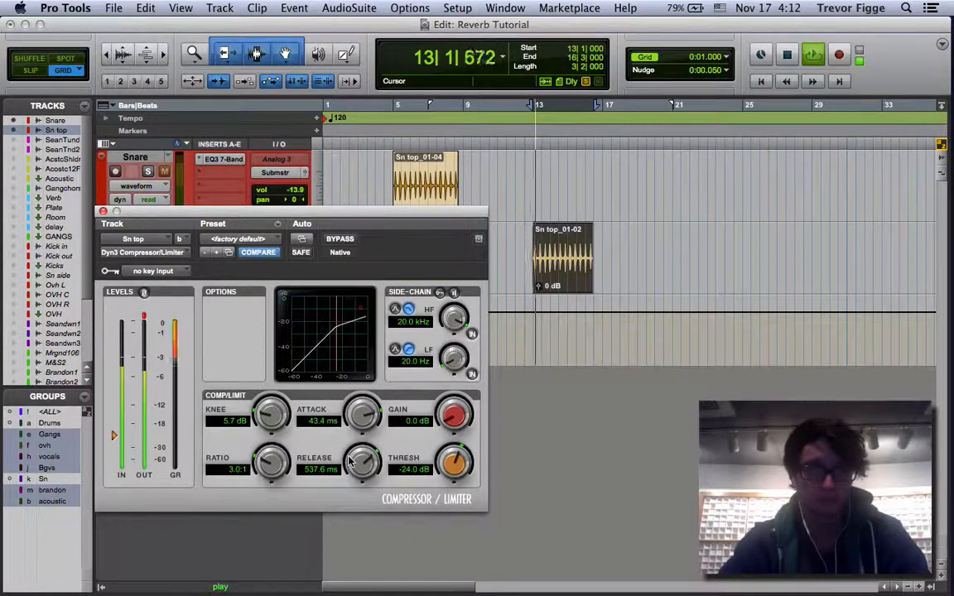
left_click_drag(350, 470, 351, 453)
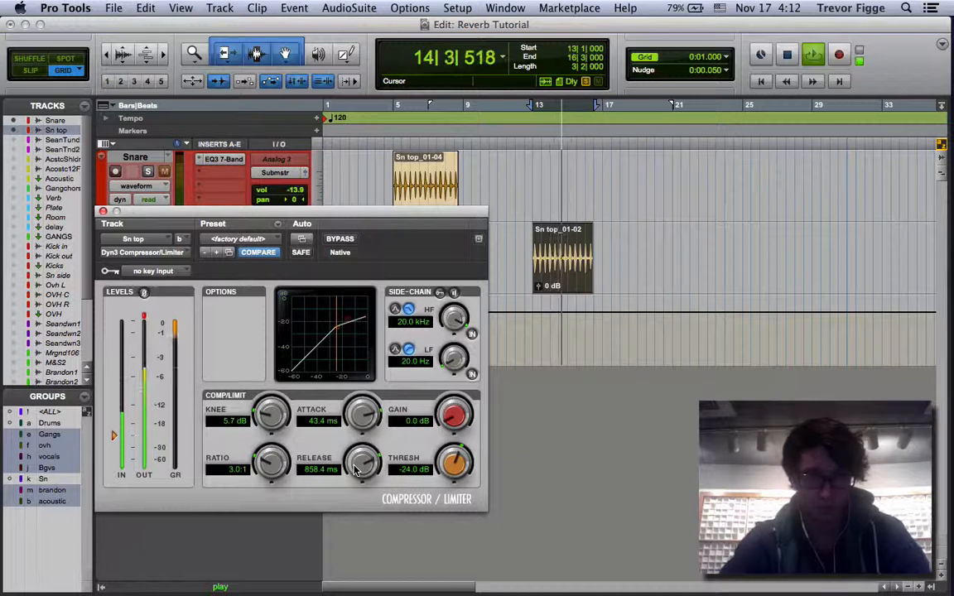
key("space")
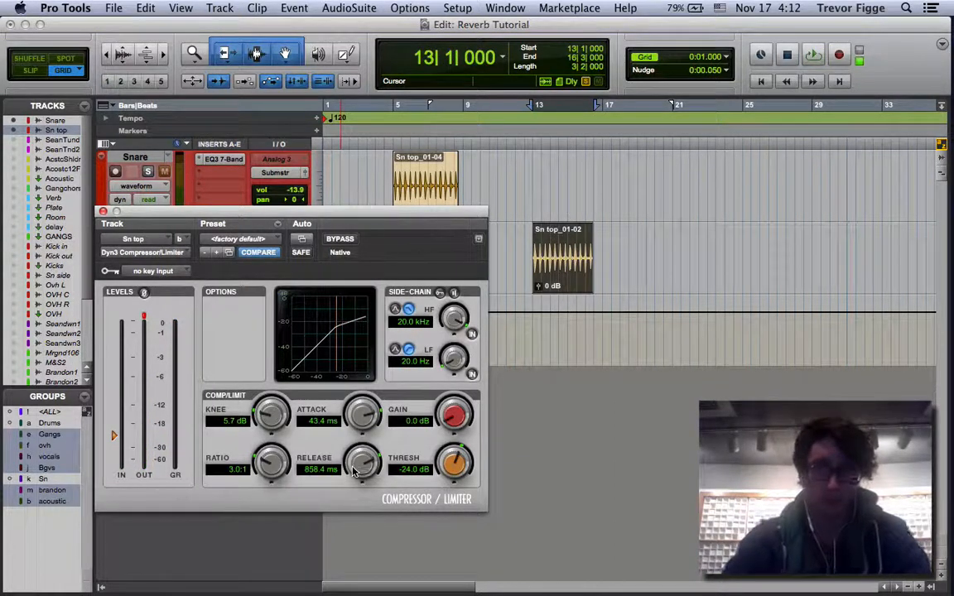
Compare the extreme compressor release times of 4.0 s and 5.0 ms on the playing Sn top clip.
left_click_drag(353, 471, 415, 82)
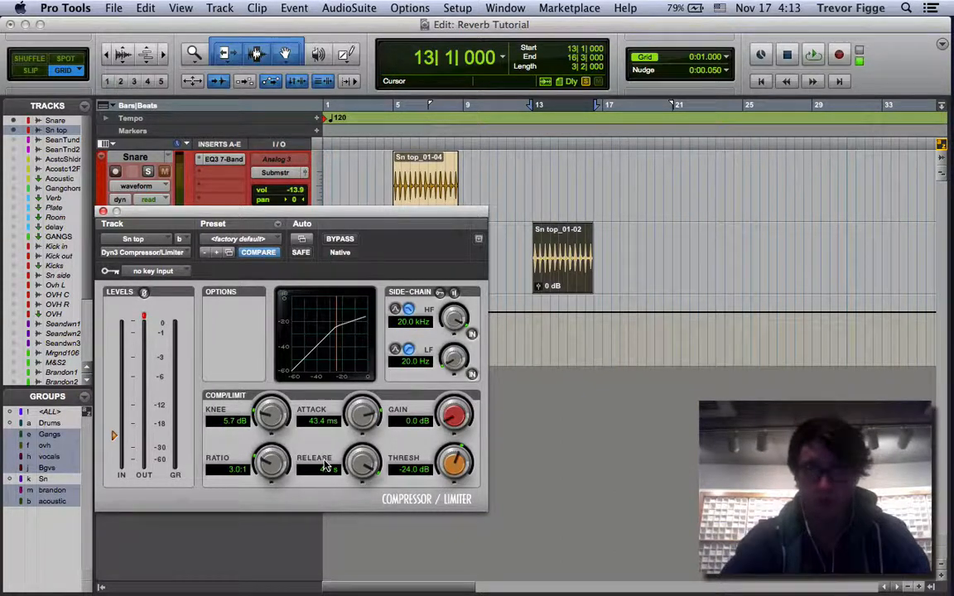
key("space")
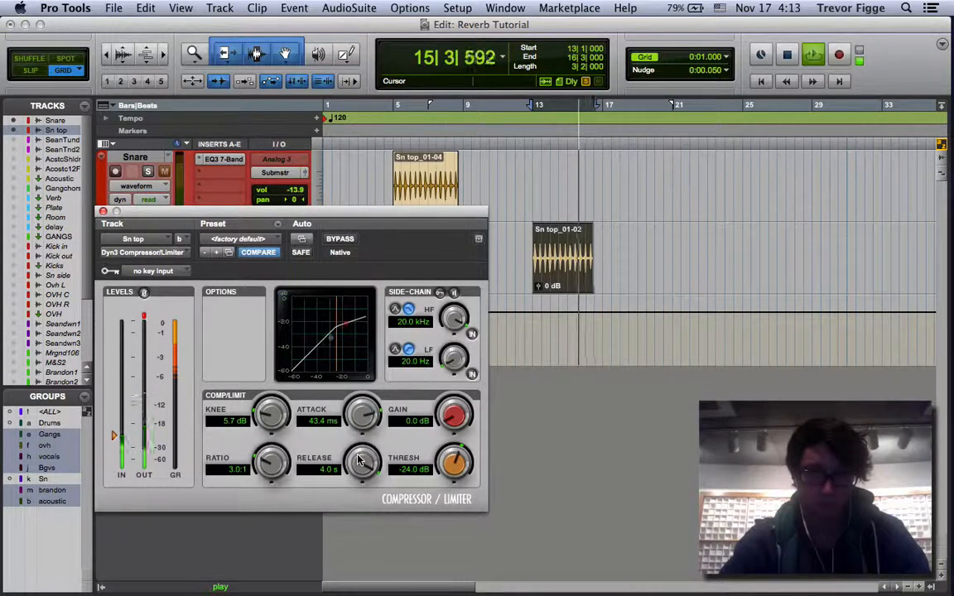
left_click_drag(360, 461, 223, 595)
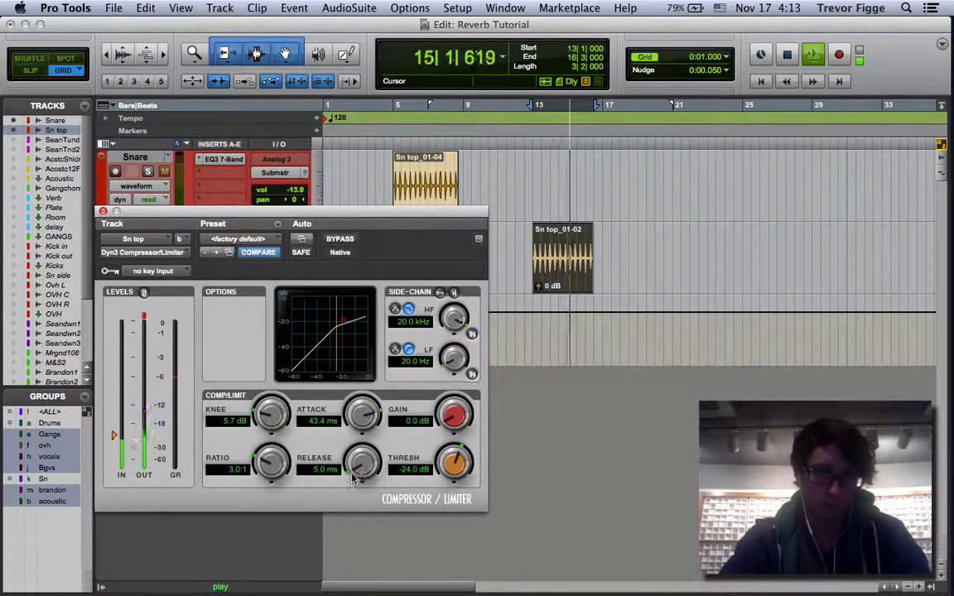
Try a 1.5 s compressor release, settle it at 520.7 ms and stop playback.
left_click_drag(357, 466, 456, 365)
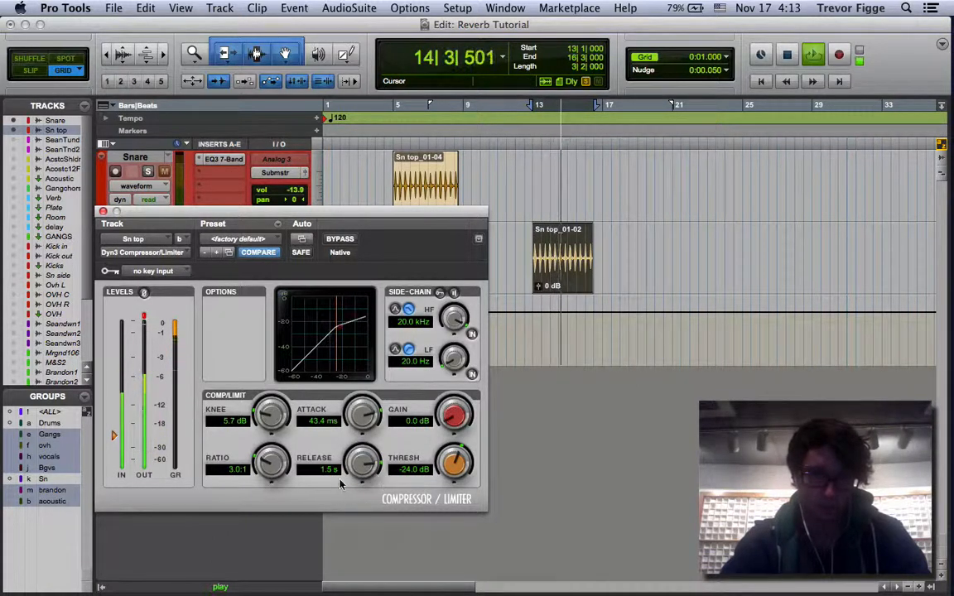
left_click_drag(360, 465, 336, 494)
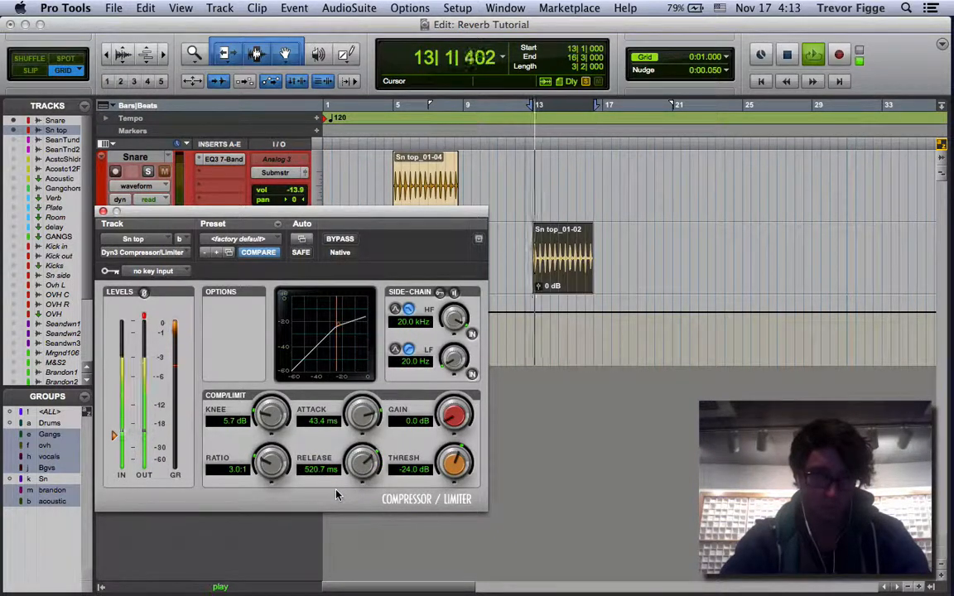
key("space")
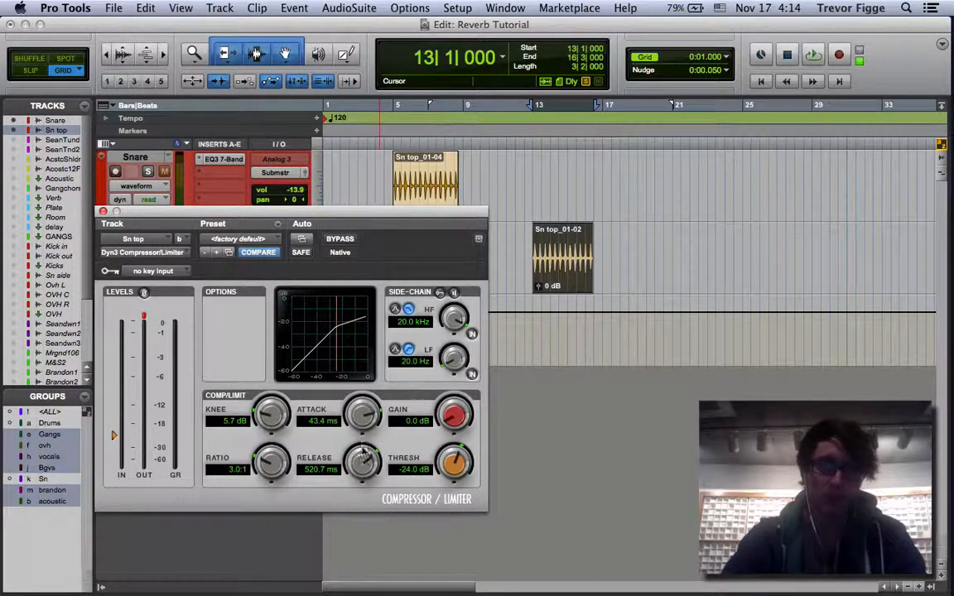
Audition the compressor with a 30.0 dB knee, set the knee to 0.0 dB and replay the Sn top clip.
key("space")
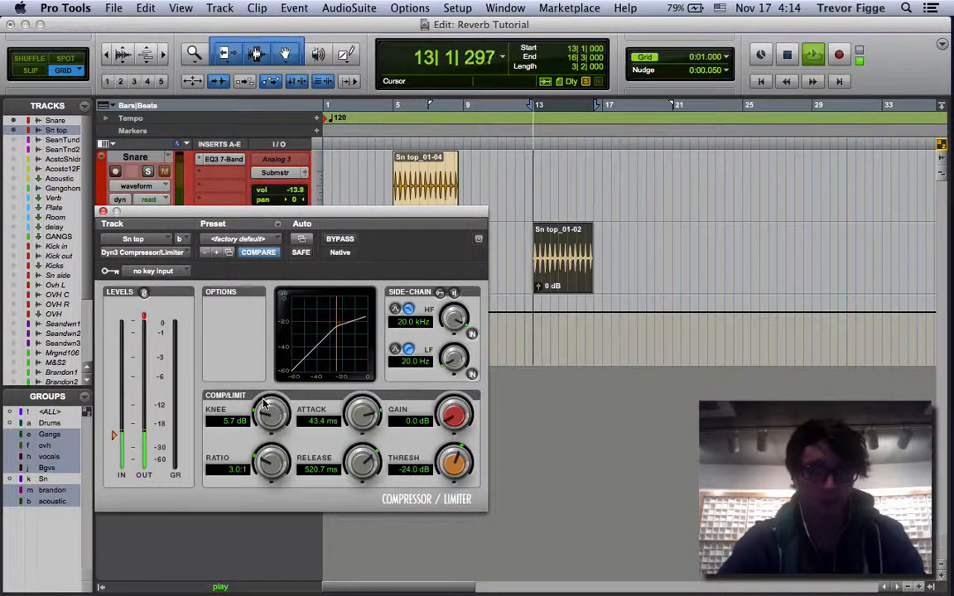
left_click_drag(267, 413, 415, 178)
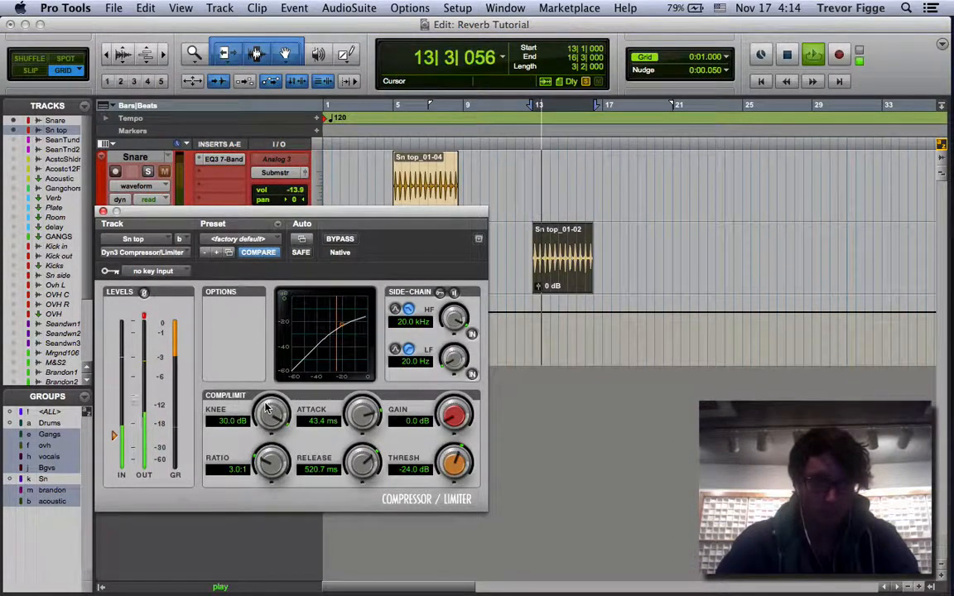
left_click_drag(255, 423, 209, 593)
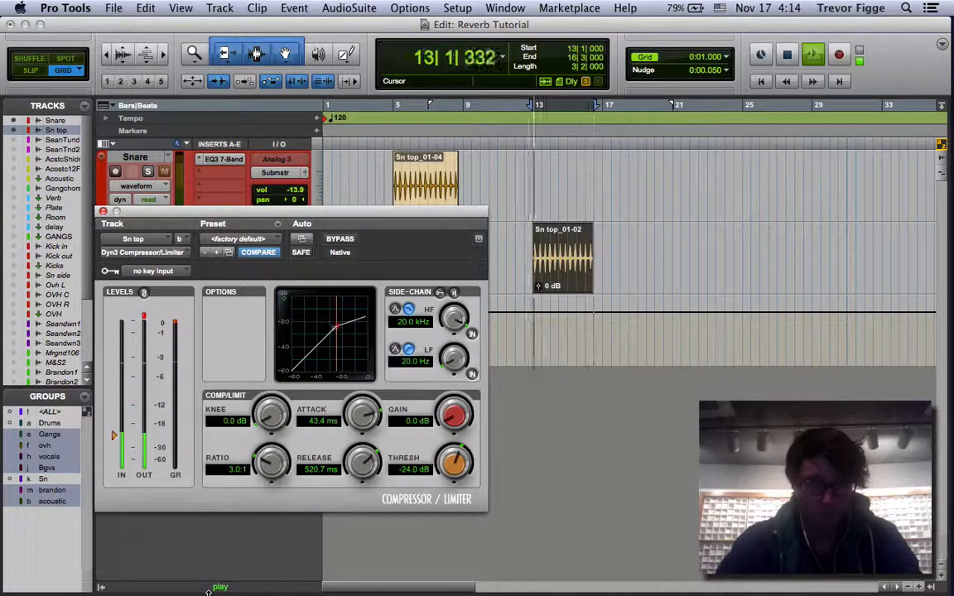
key("space")
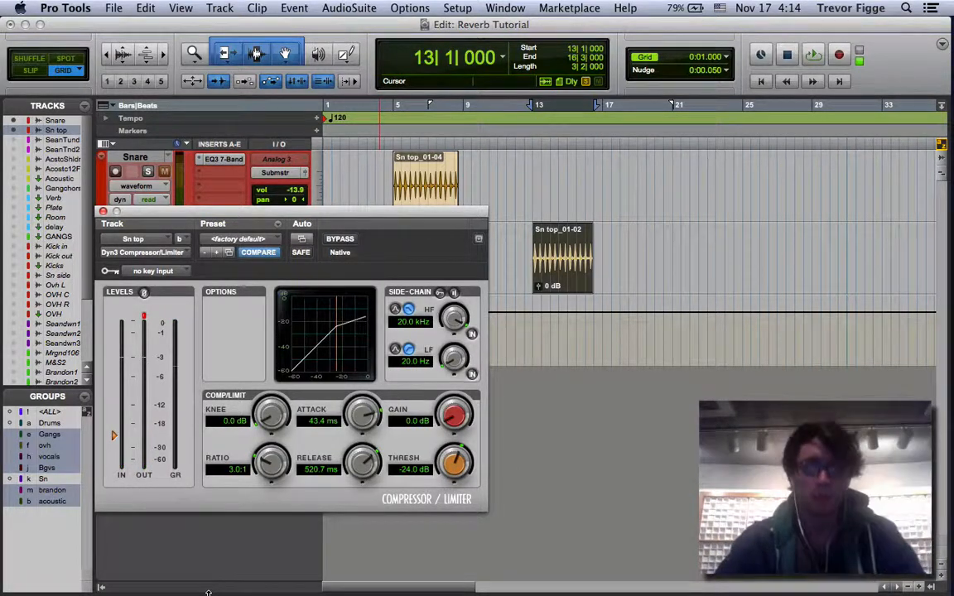
key("space")
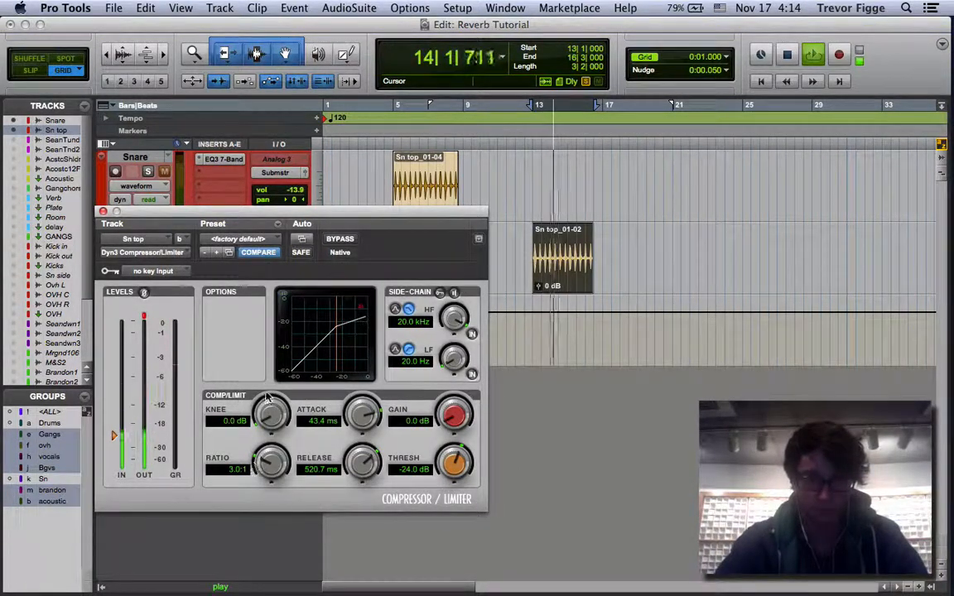
Set the compressor's knee back to 30.0 dB and audition the Sn top clip once more.
key("space")
left_click_drag(267, 408, 491, 339)
key("space")
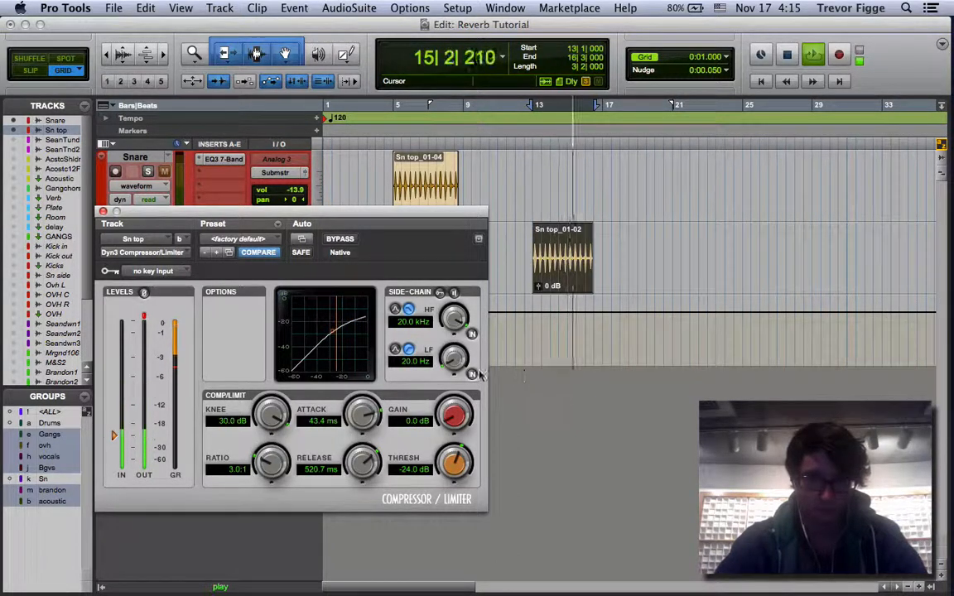
key("space")
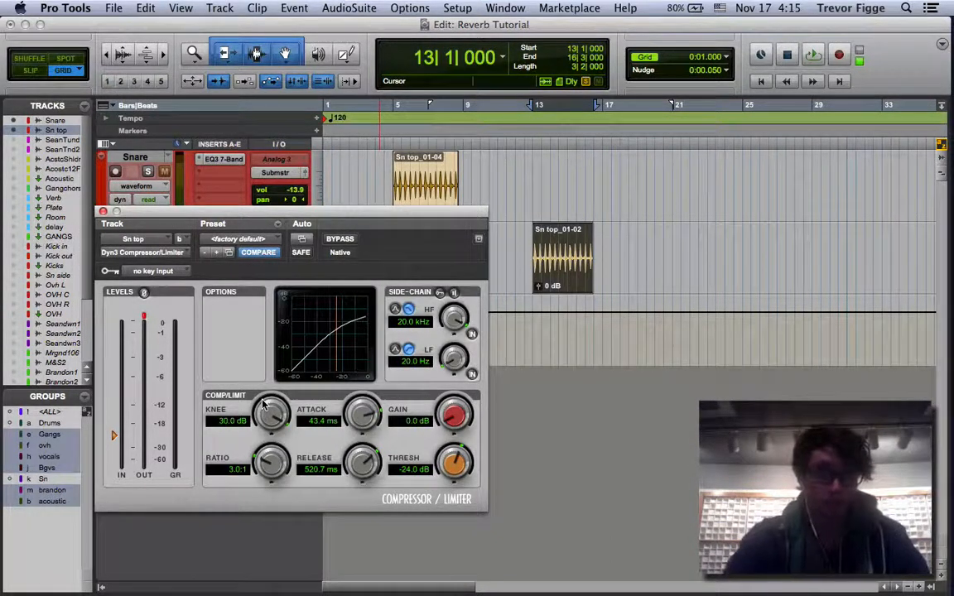
Reduce the compressor's knee in stages through 18.4 dB and 16.9 dB, settling it at 10.1 dB.
left_click_drag(263, 405, 244, 516)
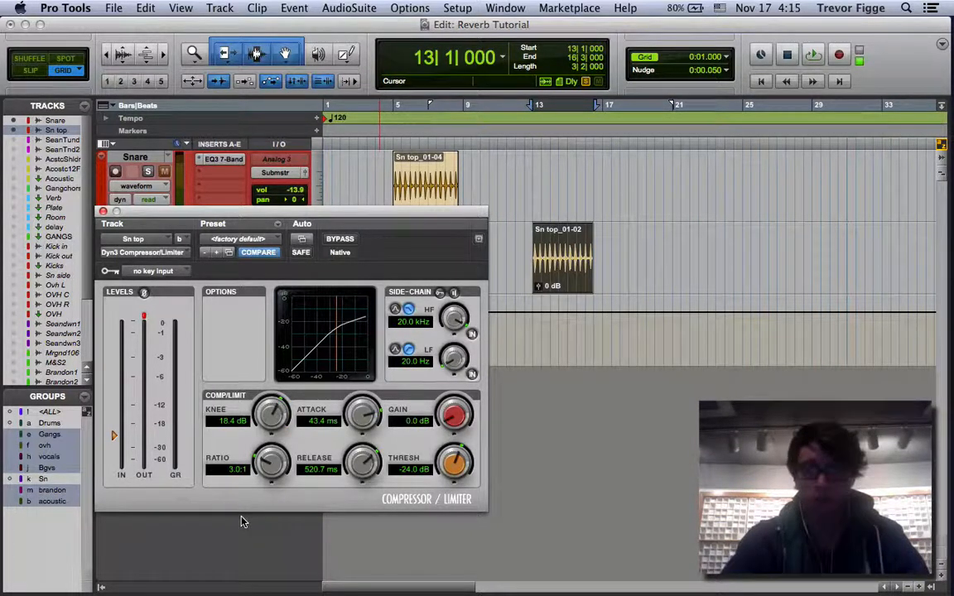
left_click_drag(263, 403, 252, 423)
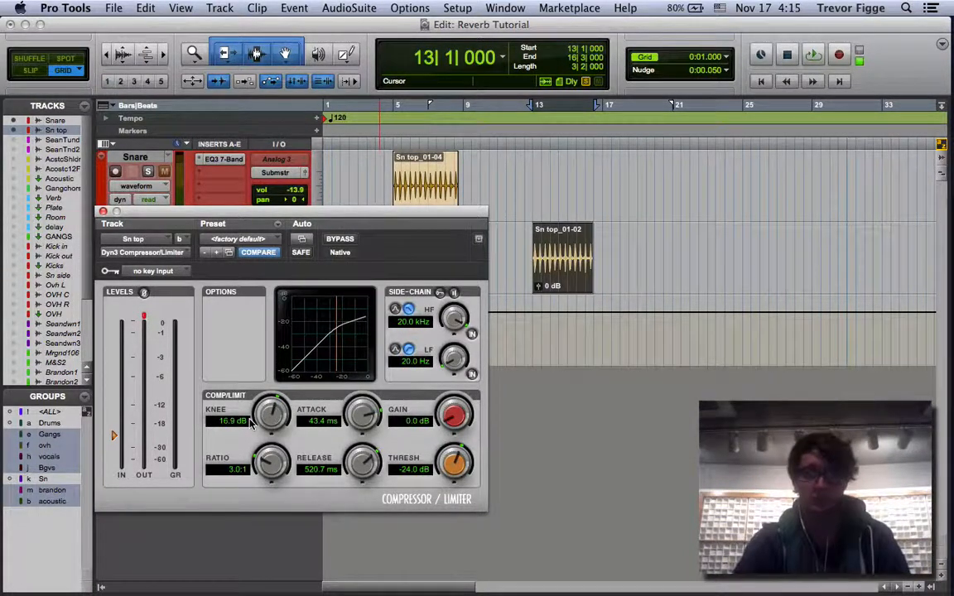
left_click_drag(253, 422, 261, 470)
Play the Sn top clip while raising the compressor ratio to 84.1:1 and lowering it to 3.1:1, and stop playback.
key("space")
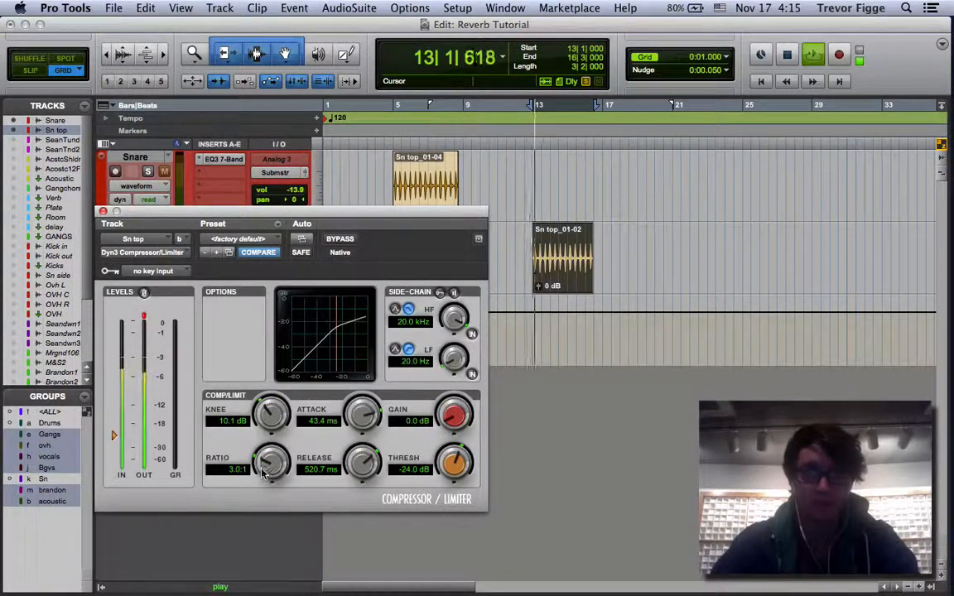
left_click_drag(263, 472, 267, 410)
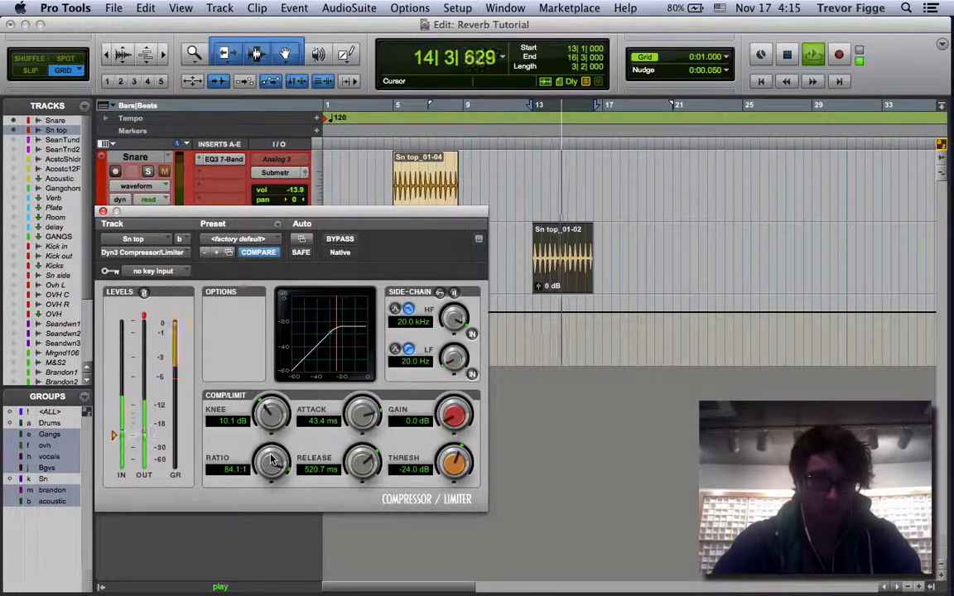
left_click_drag(269, 432, 186, 594)
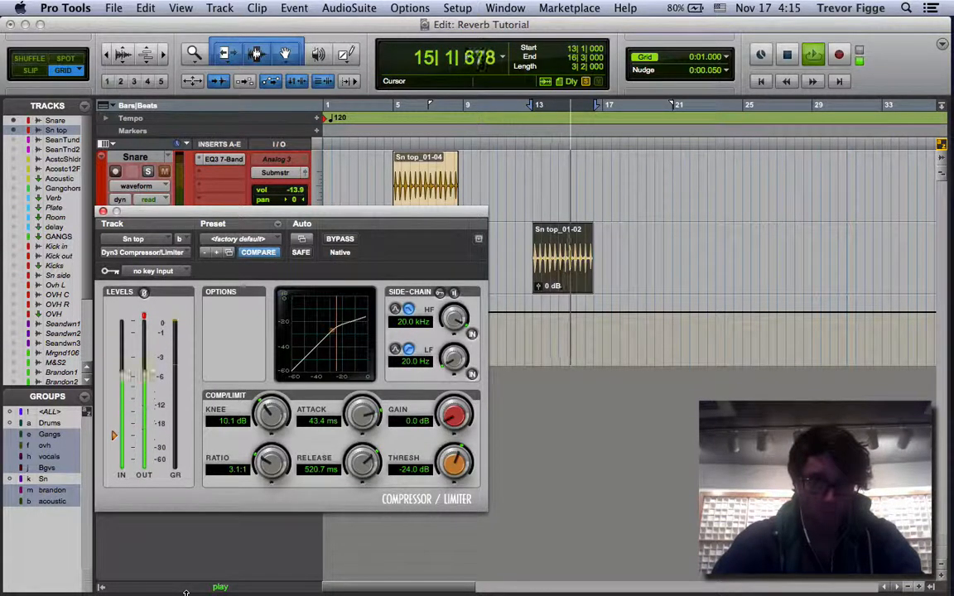
key("space")
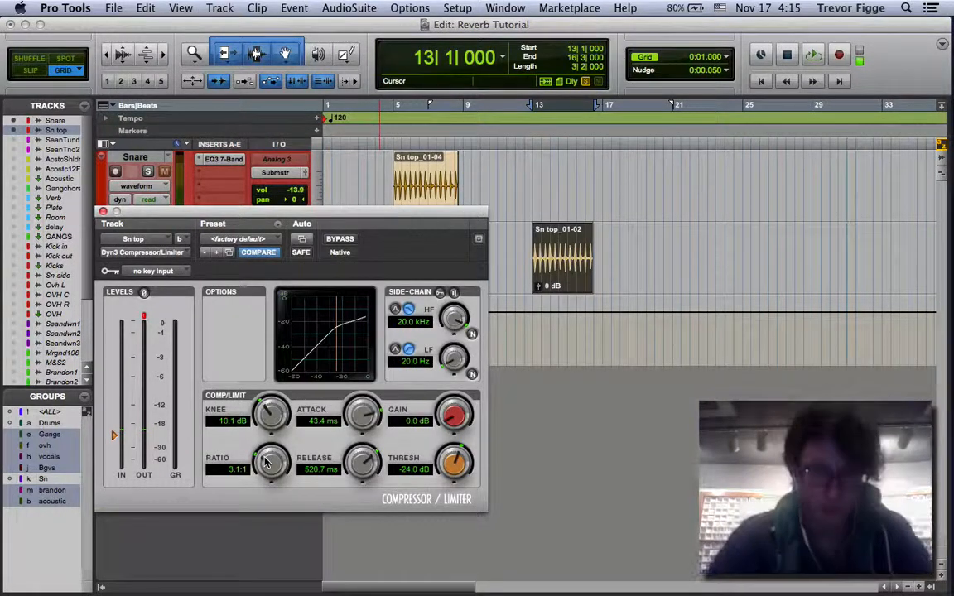
Set the compressor ratio to 100.0:1 and raise the make-up gain to 4.0 dB while the Sn top clip plays.
left_click_drag(362, 328, 611, 341)
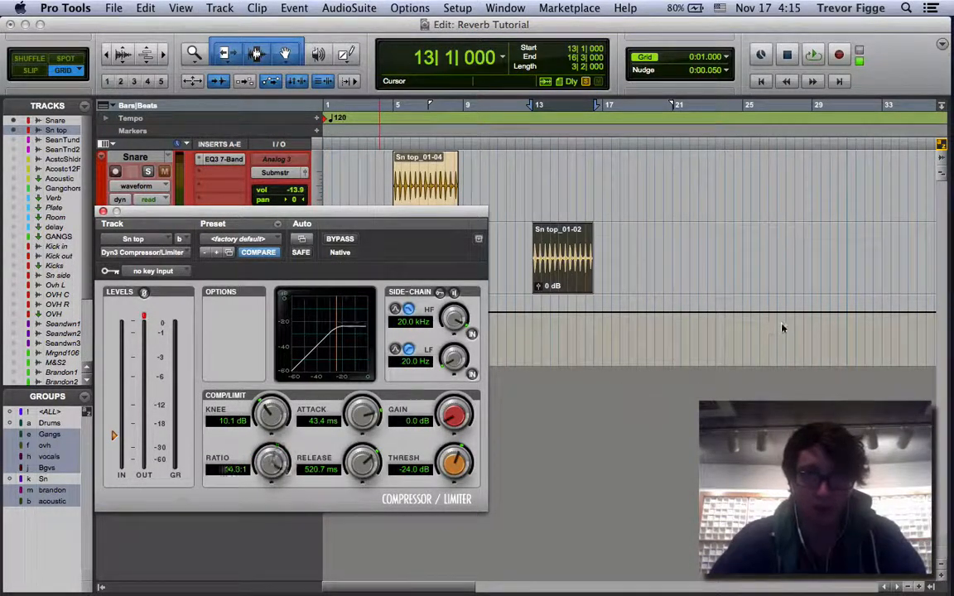
left_click_drag(278, 466, 328, 396)
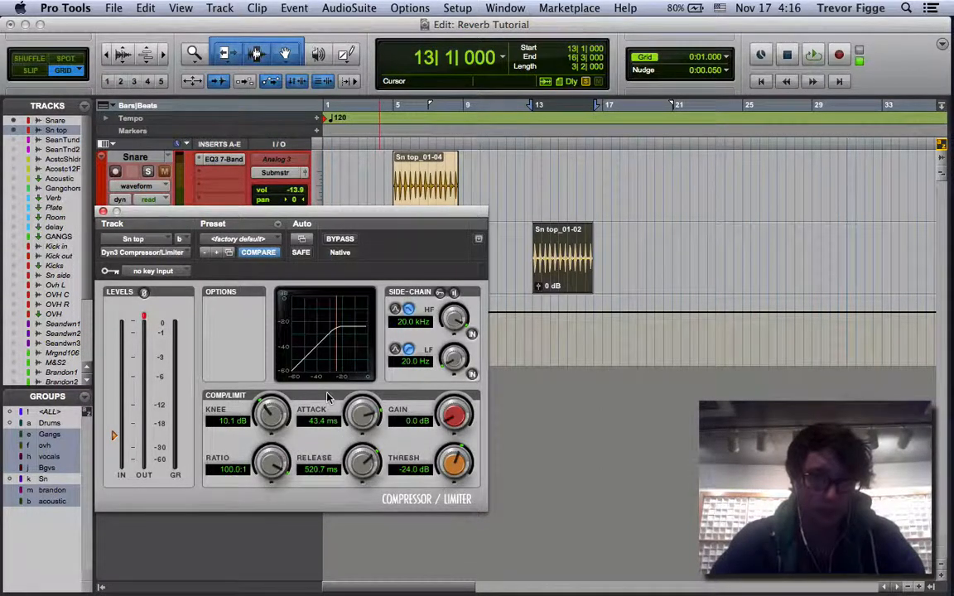
key("space")
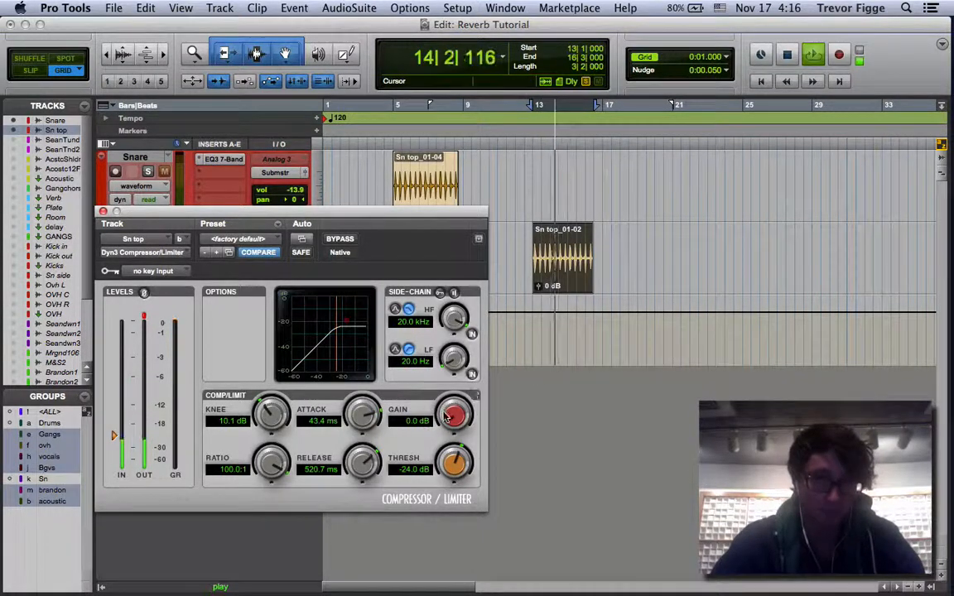
left_click_drag(447, 413, 445, 389)
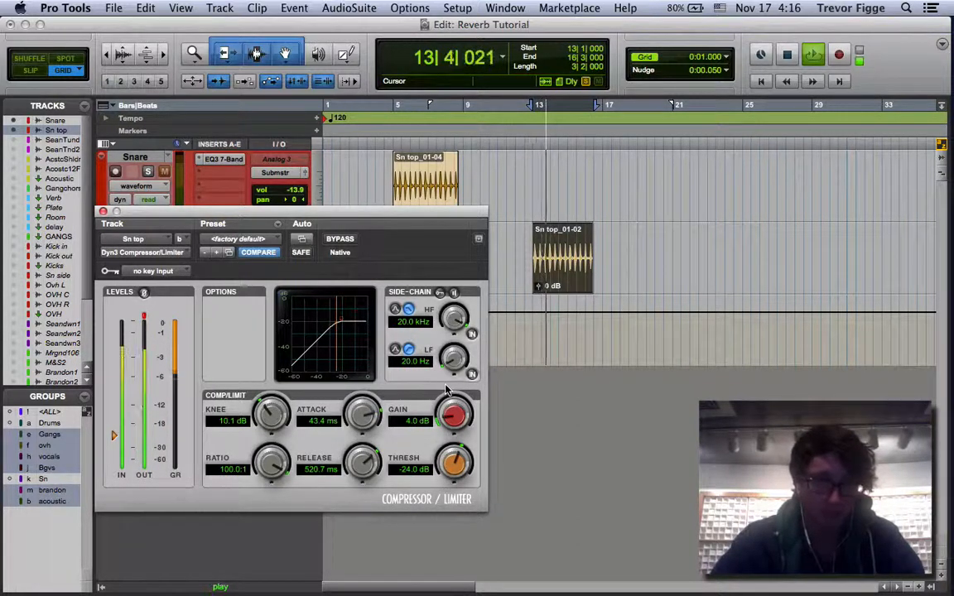
Compare compressor ratios of 3.7:1 and 100:1 on the playing Sn top clip, settle on 5.8:1 and stop playback.
left_click_drag(256, 467, 166, 581)
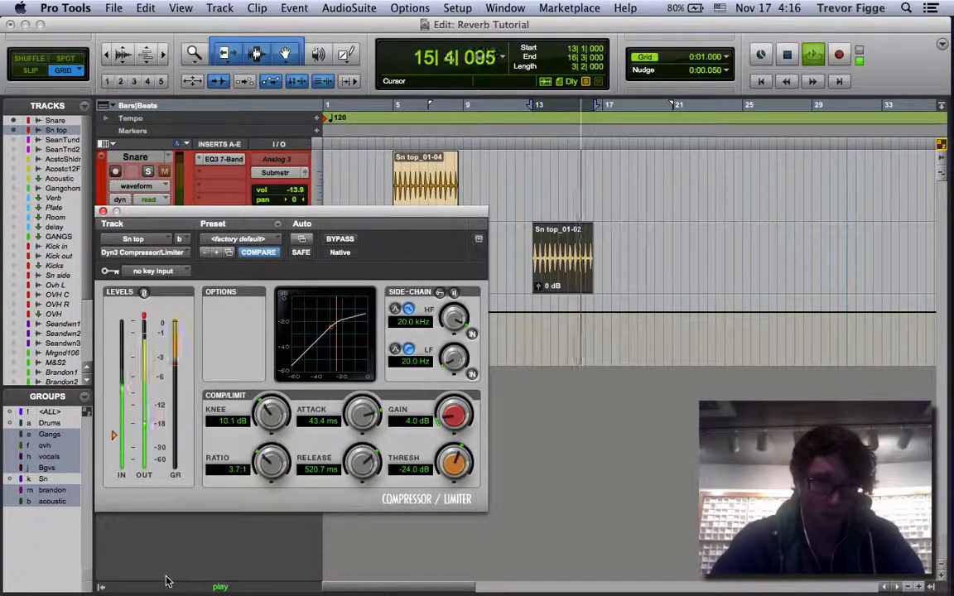
left_click(236, 471)
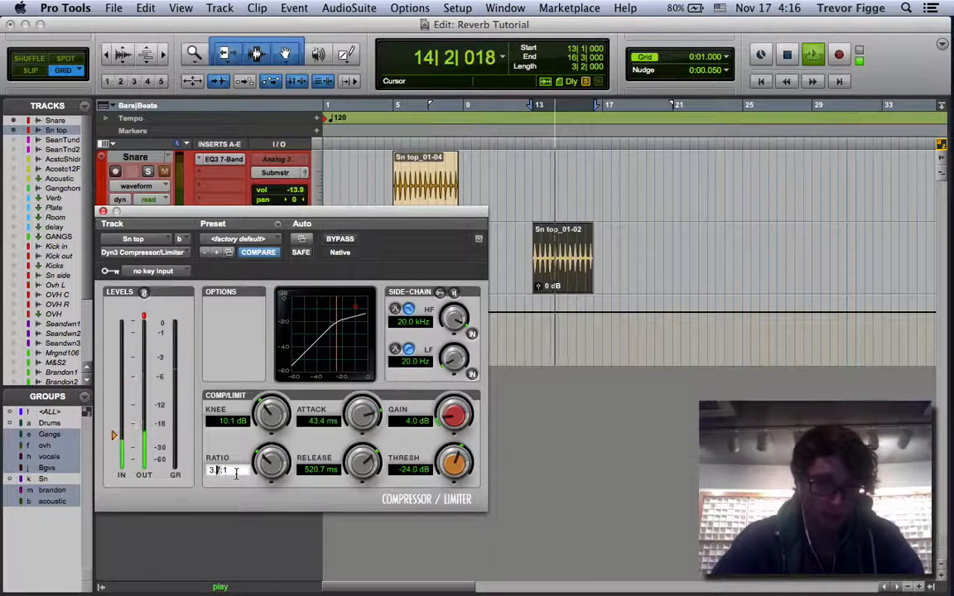
type("100")
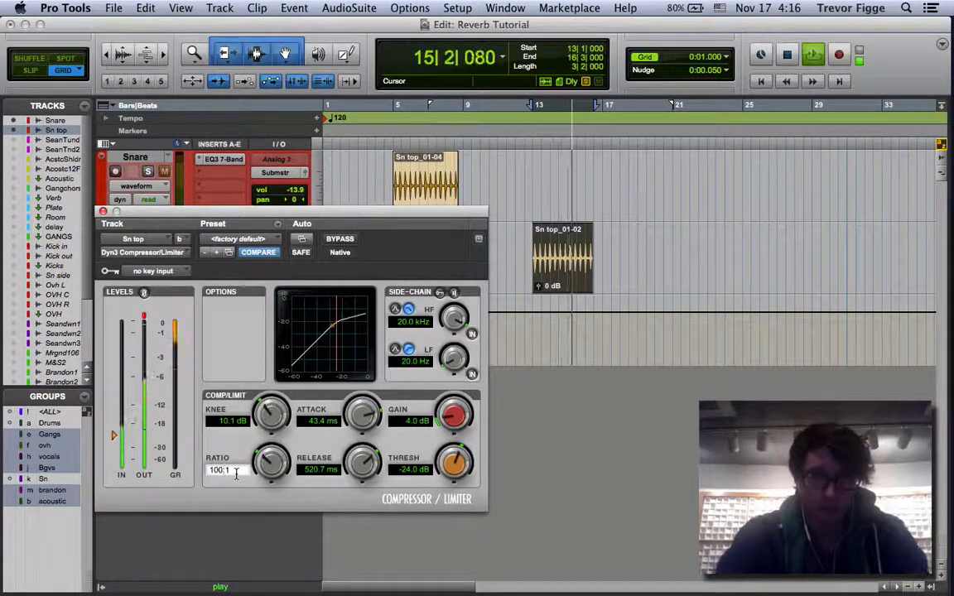
key("Return")
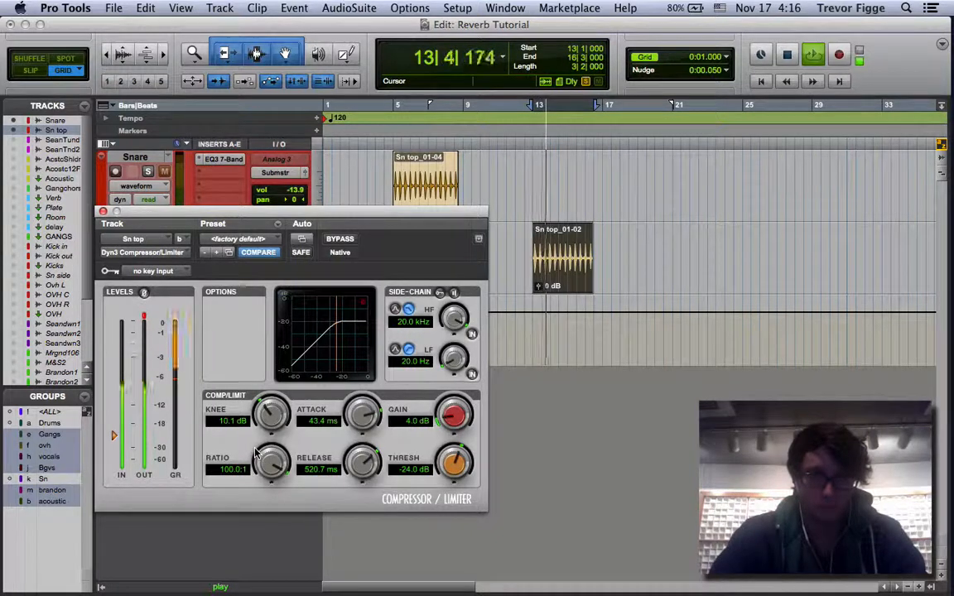
left_click_drag(270, 464, 249, 590)
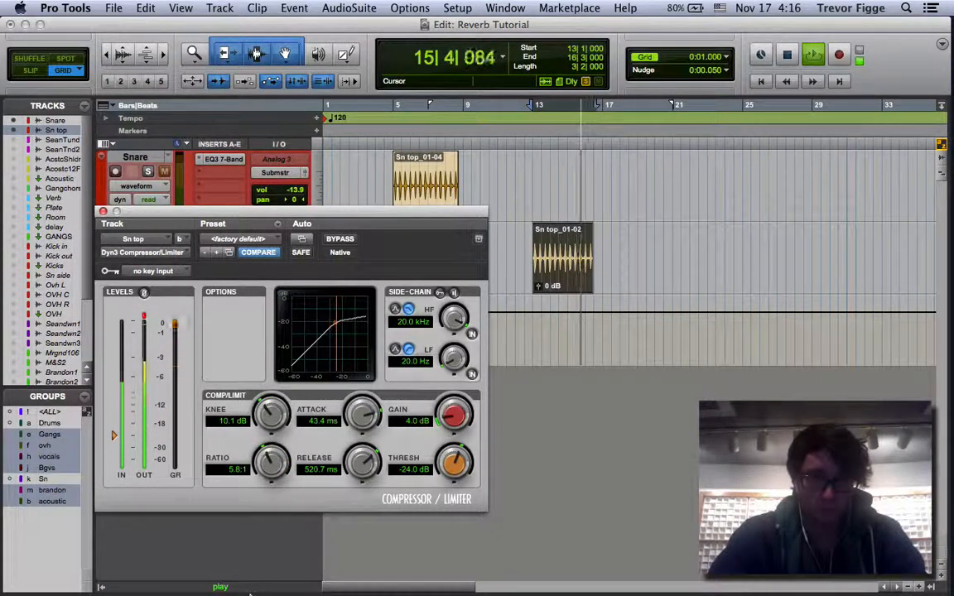
key("space")
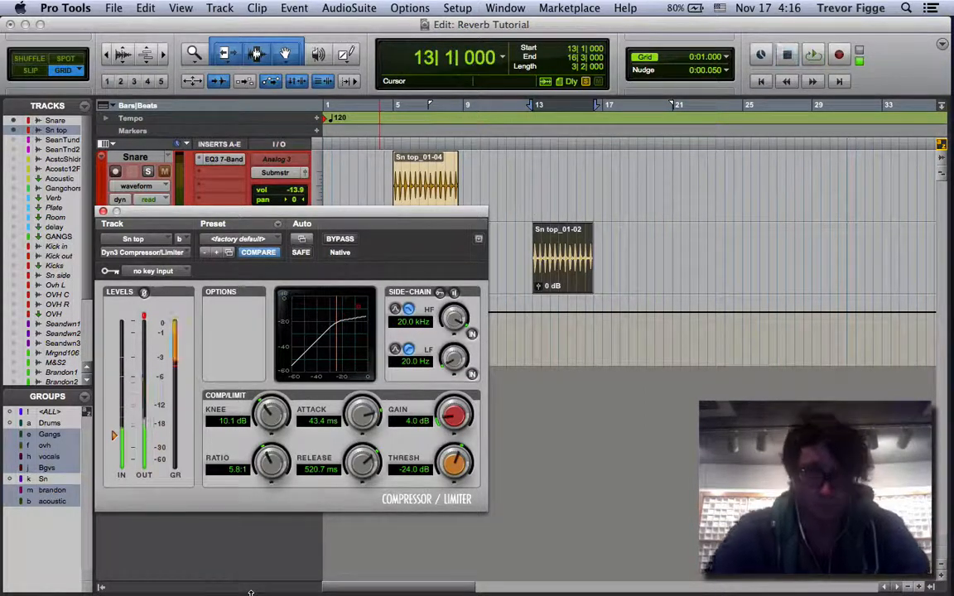